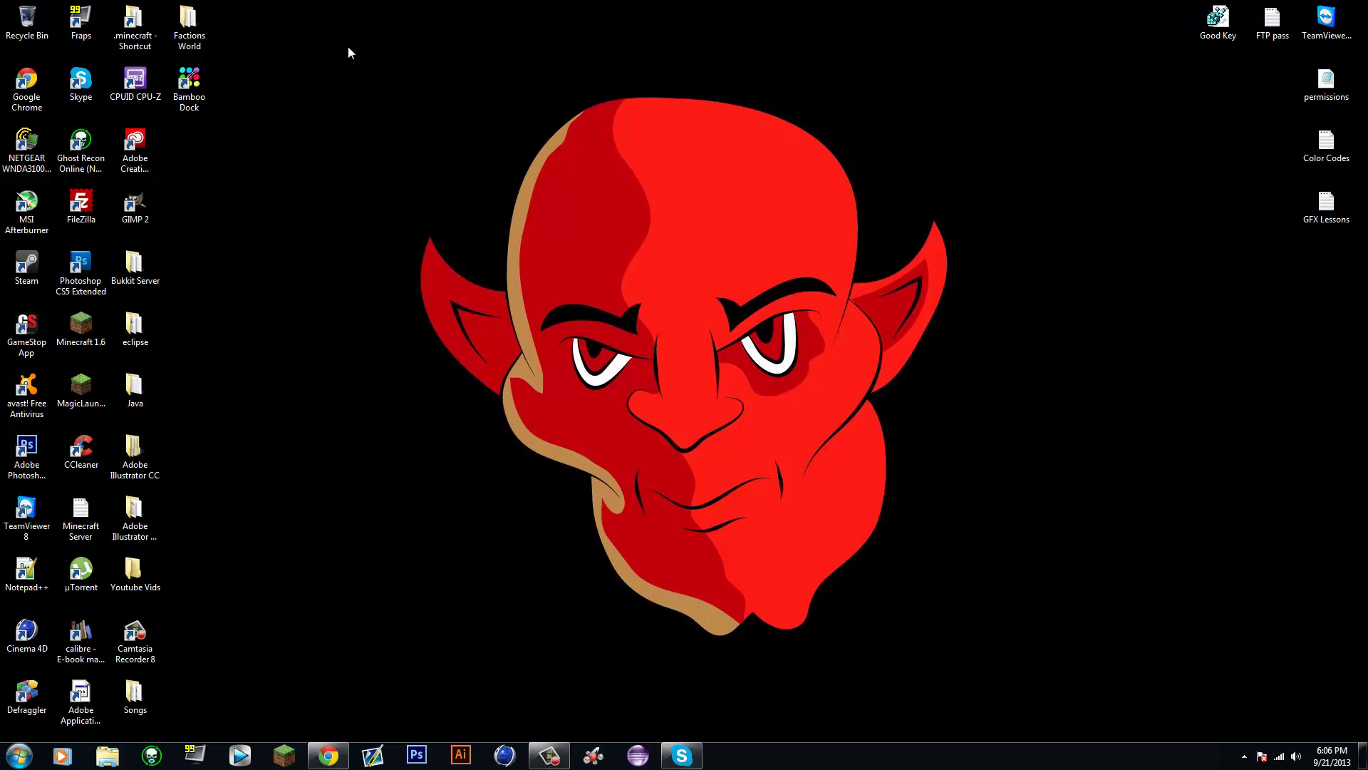
# Step: Restore the Chrome window showing the OptiFine Downloads page
pyautogui.moveTo(348, 46)
pyautogui.mouseDown()
pyautogui.moveTo(1096, 595)
pyautogui.moveTo(1017, 685)
pyautogui.moveTo(948, 681)
pyautogui.mouseUp()
pyautogui.click(315, 757)
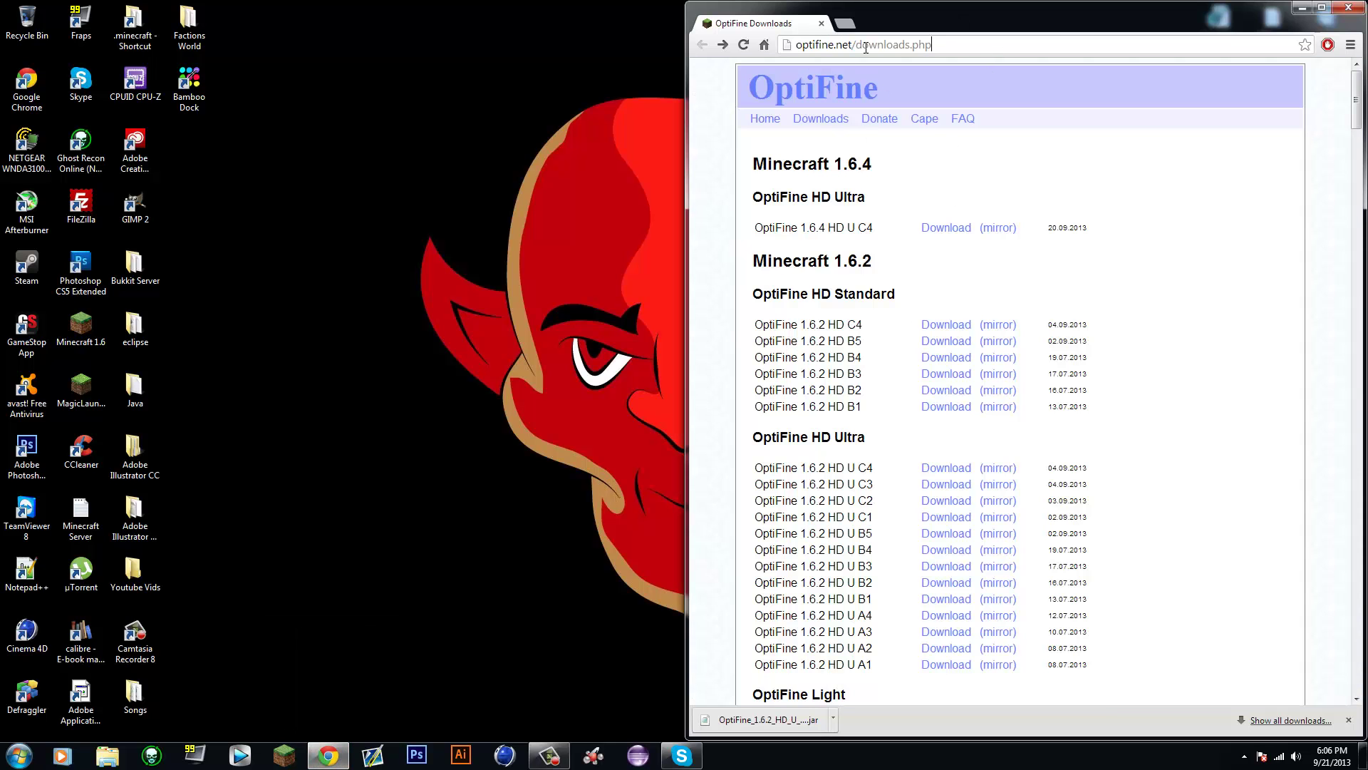
pyautogui.moveTo(866, 47); pyautogui.dragTo(799, 43)
pyautogui.click(938, 42)
pyautogui.scroll(-2, 843, 436)
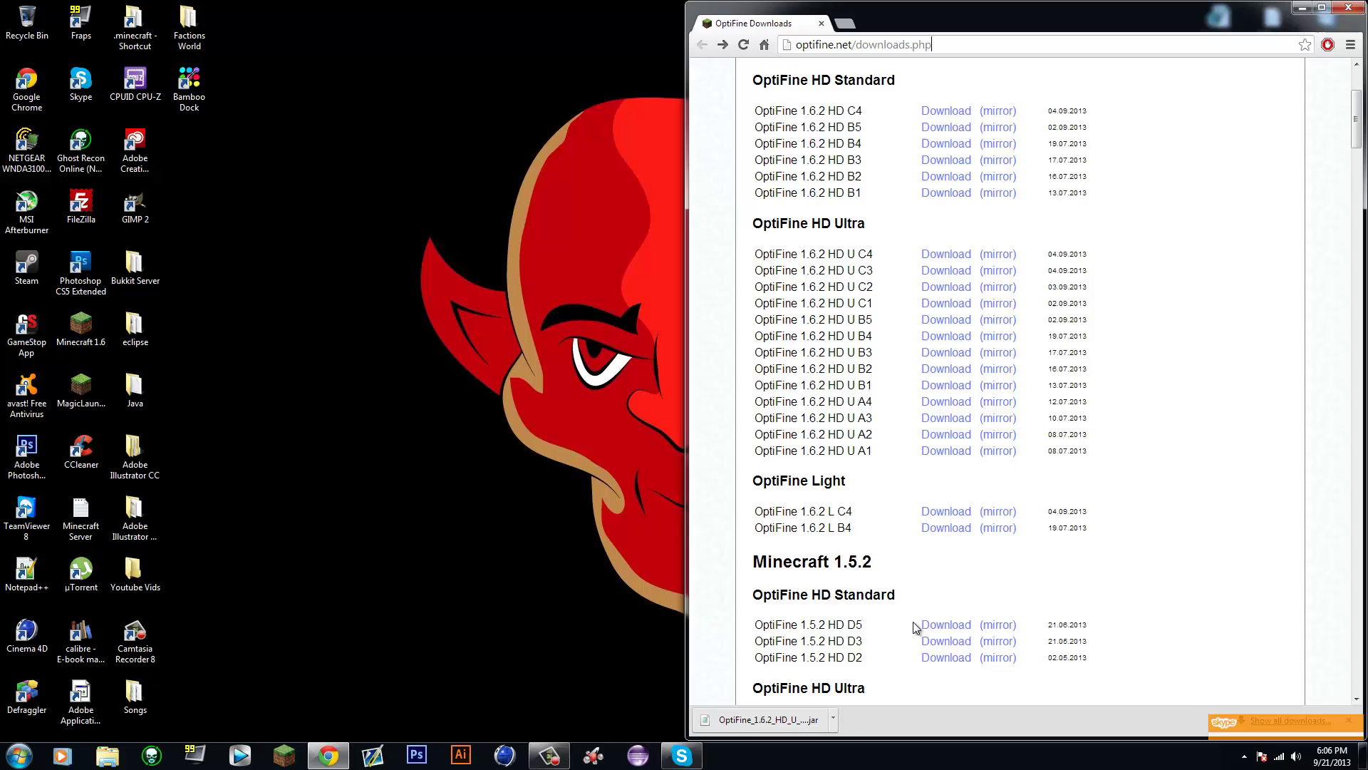
pyautogui.scroll(1, 881, 214)
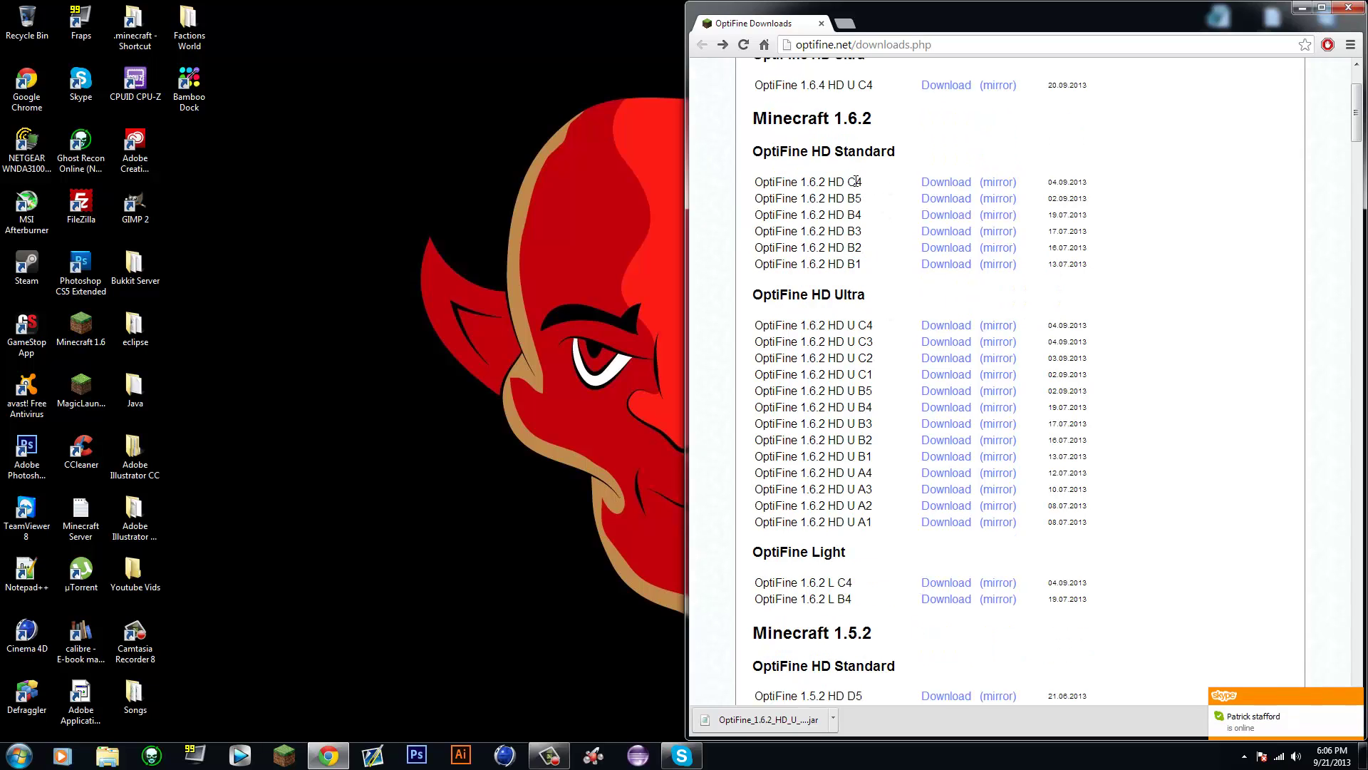
pyautogui.moveTo(865, 325); pyautogui.dragTo(857, 325)
pyautogui.scroll(-3, 844, 583)
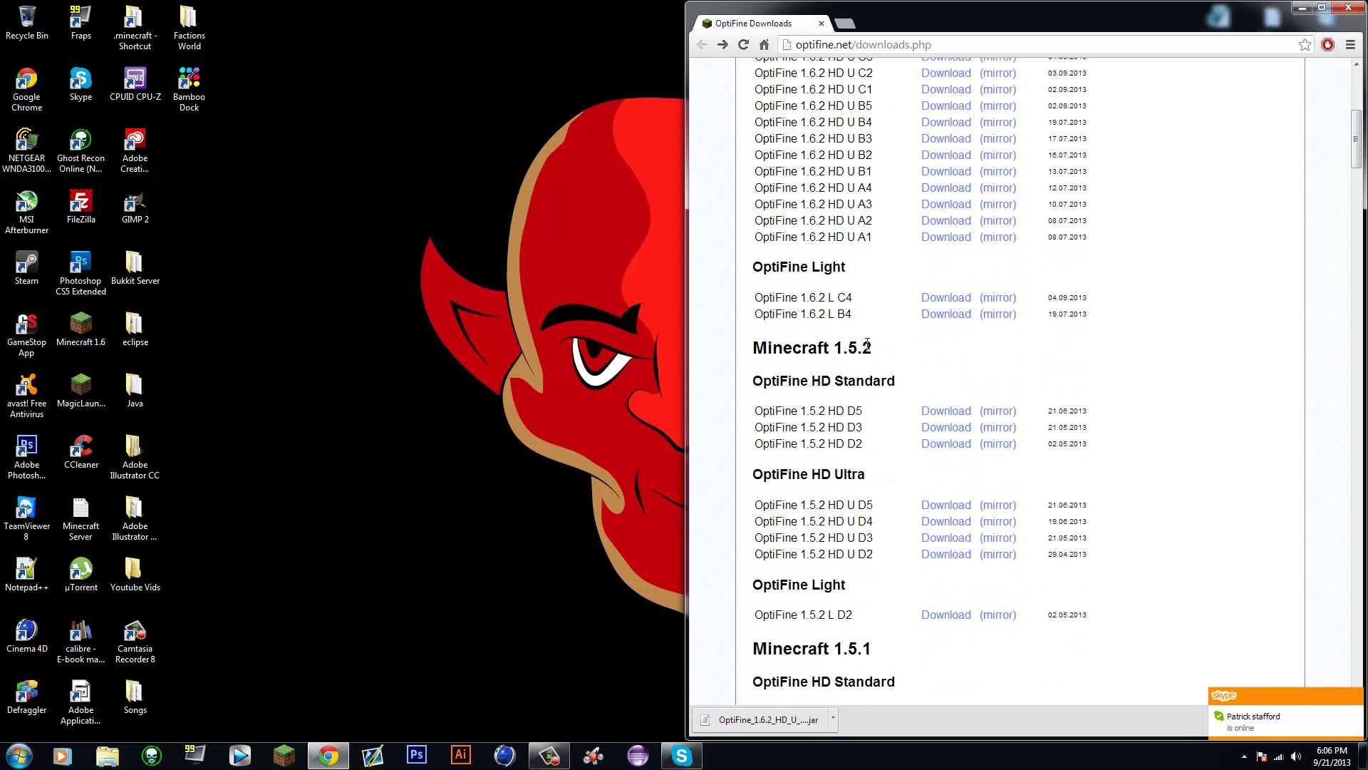
pyautogui.scroll(5, 866, 345)
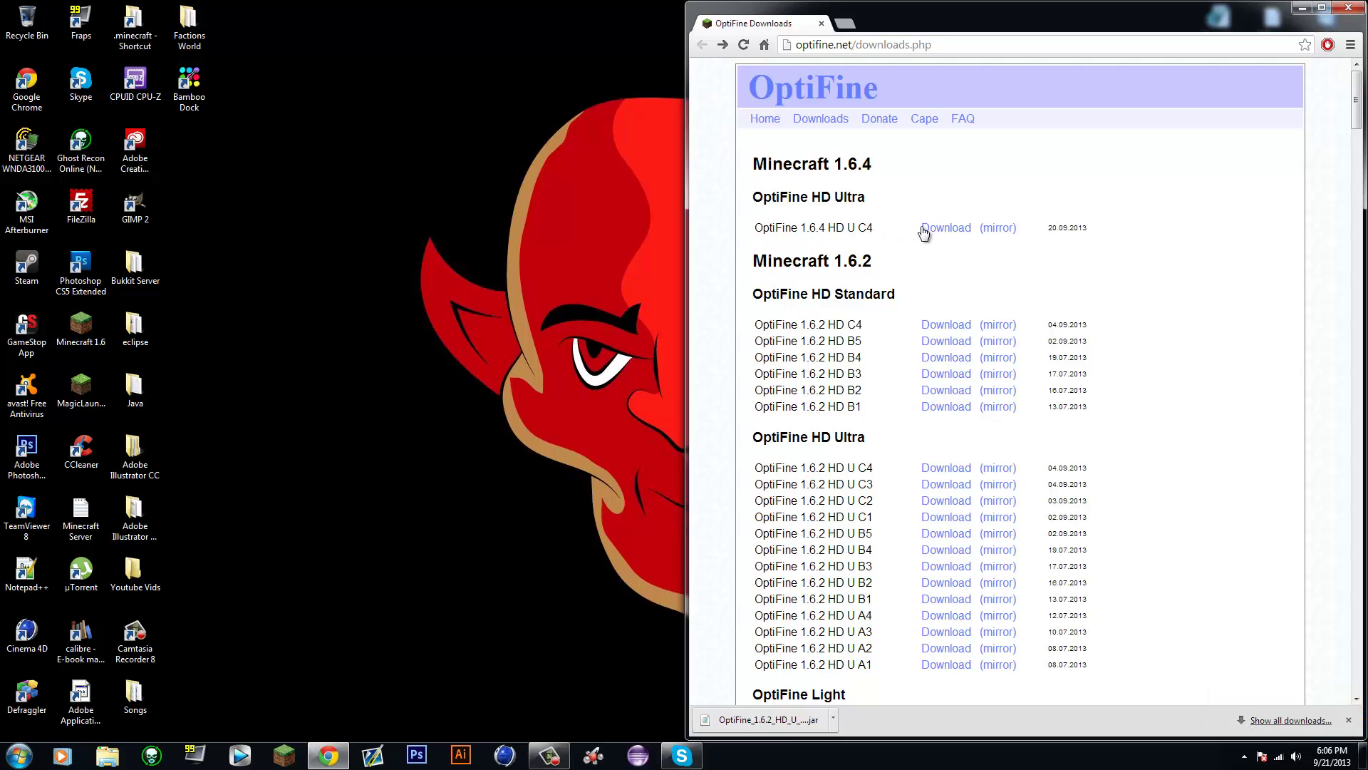
# Step: Download OptiFine_1.6.4_HD_U_C4.jar past the adf.ly ad and keep the file
pyautogui.click(948, 229)
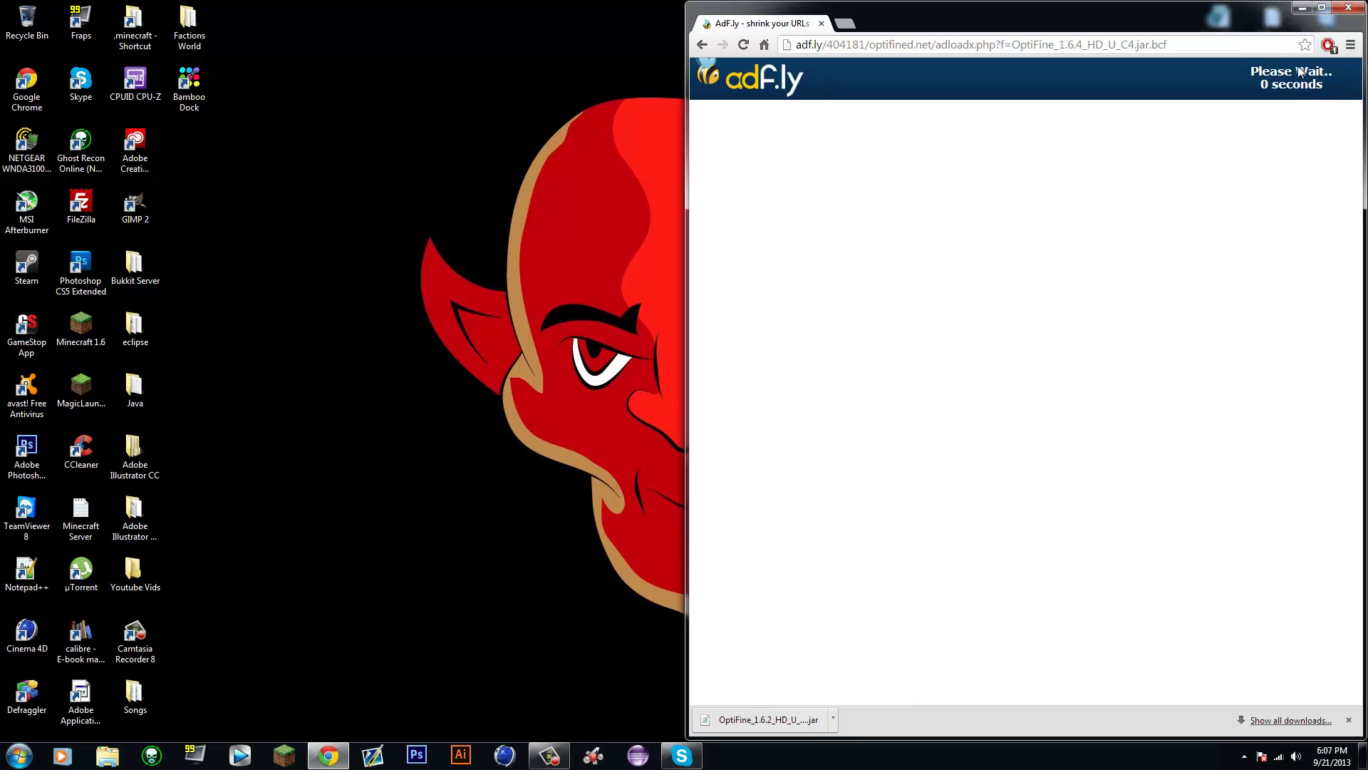
pyautogui.click(1299, 74)
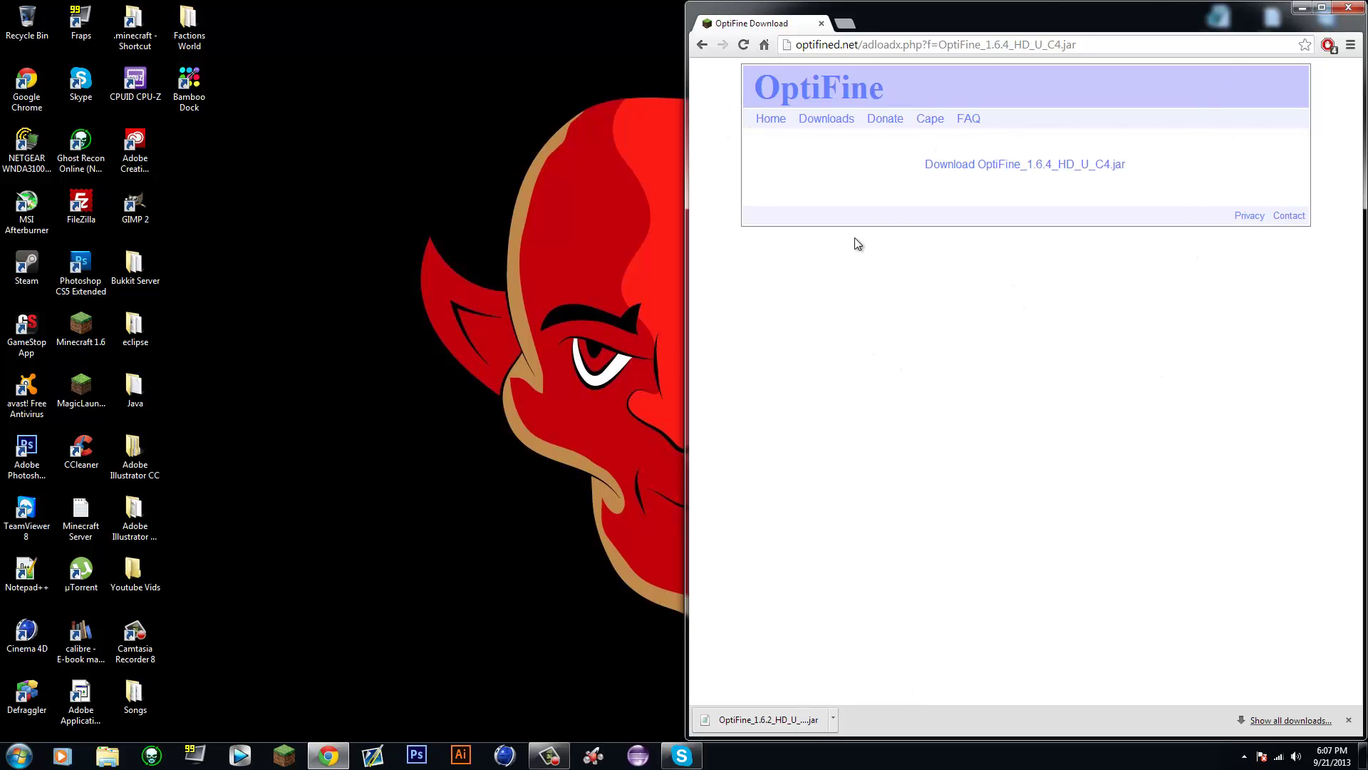
pyautogui.click(1026, 171)
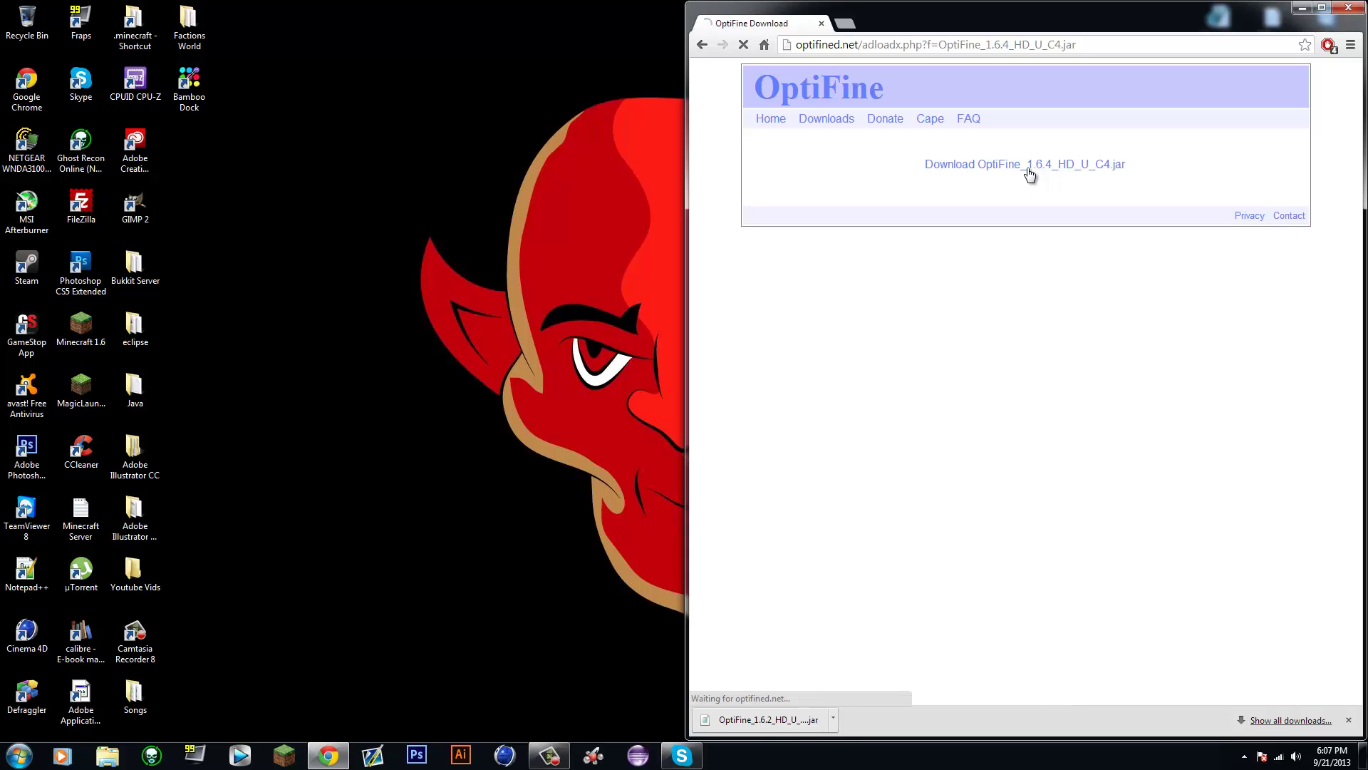
pyautogui.click(947, 719)
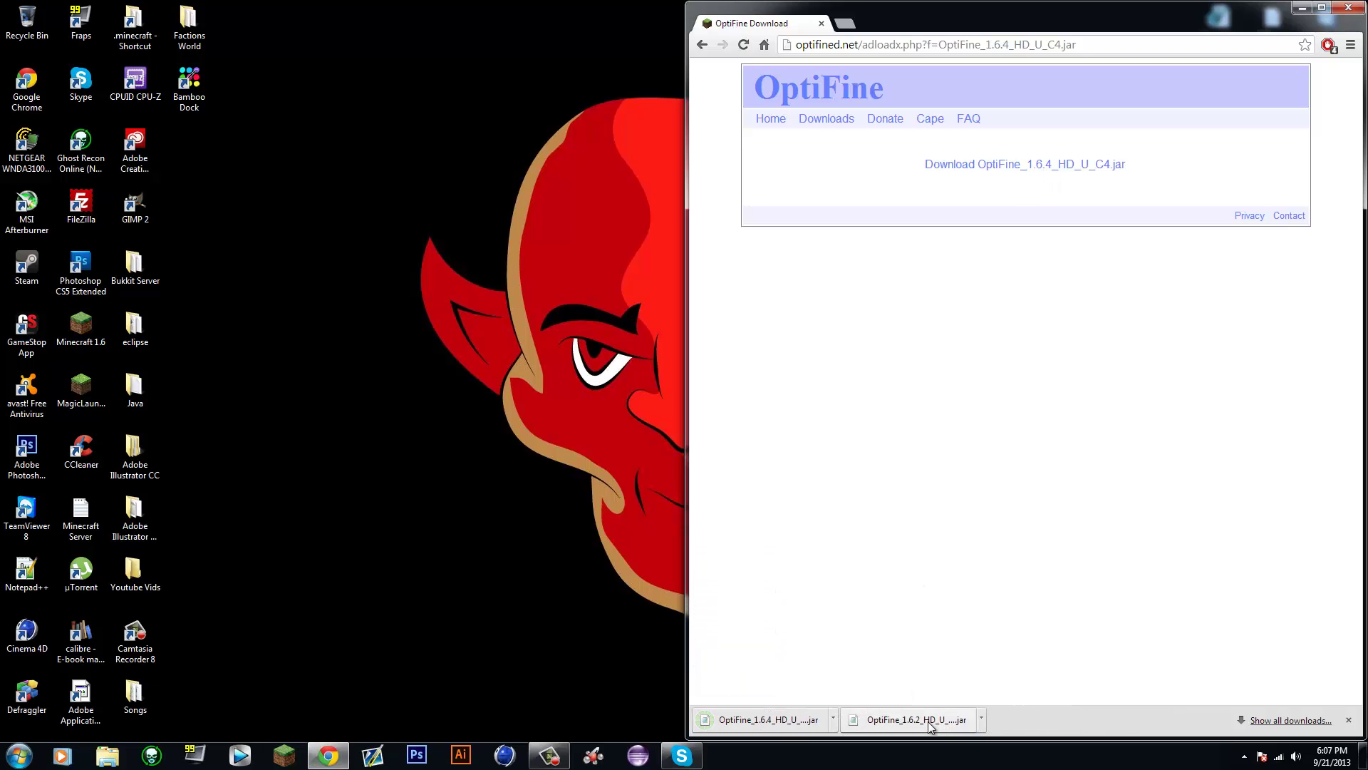
# Step: Drag the OptiFine_1.6.4_HD_U_C4 jar onto the desktop and close its Notepad view
pyautogui.moveTo(786, 725); pyautogui.dragTo(462, 219)
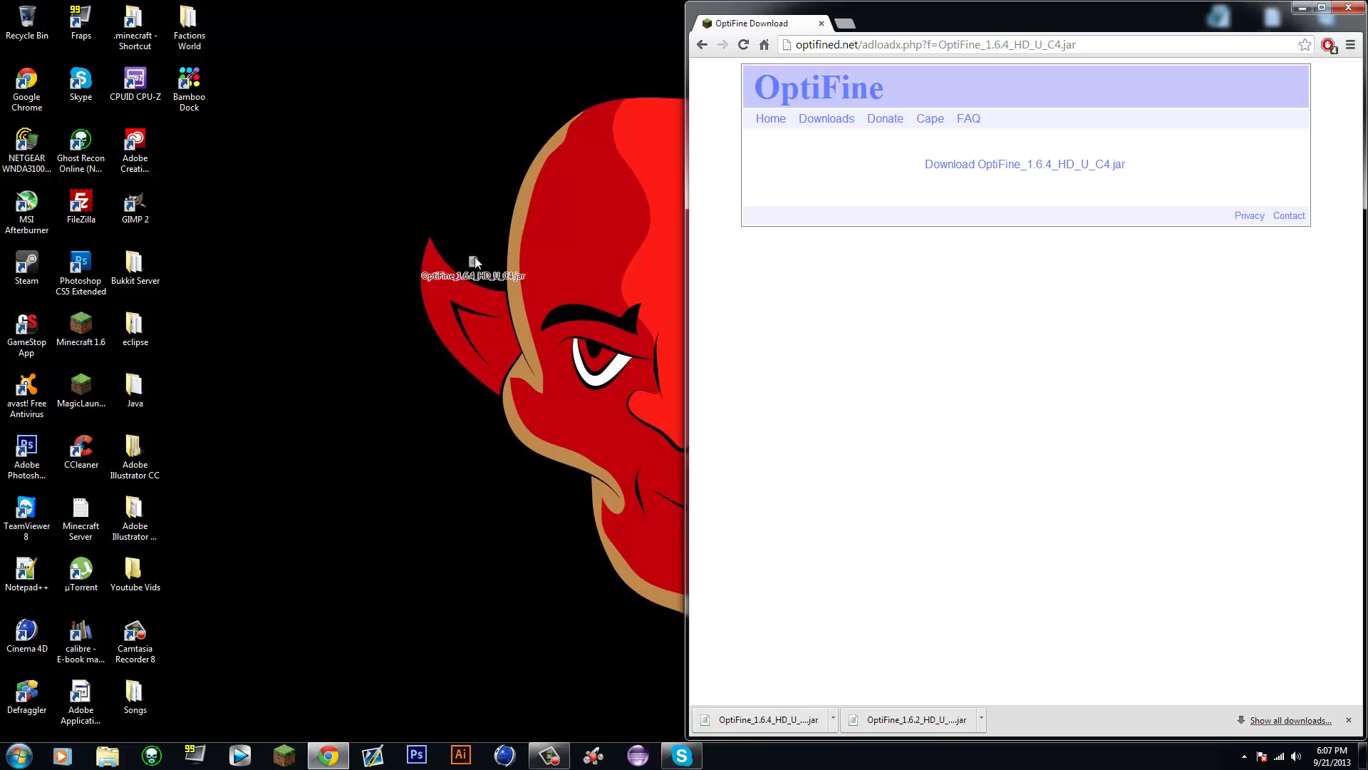
pyautogui.doubleClick(460, 210)
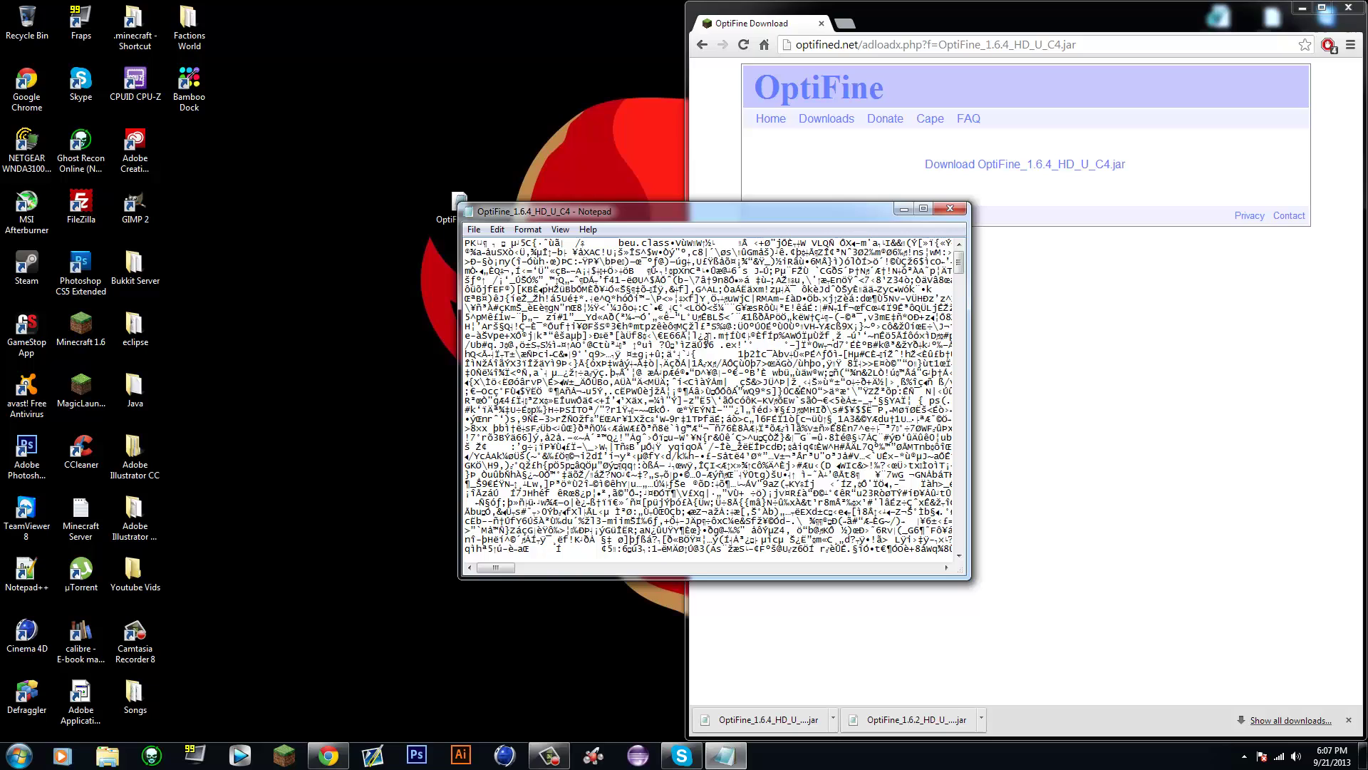
pyautogui.click(952, 210)
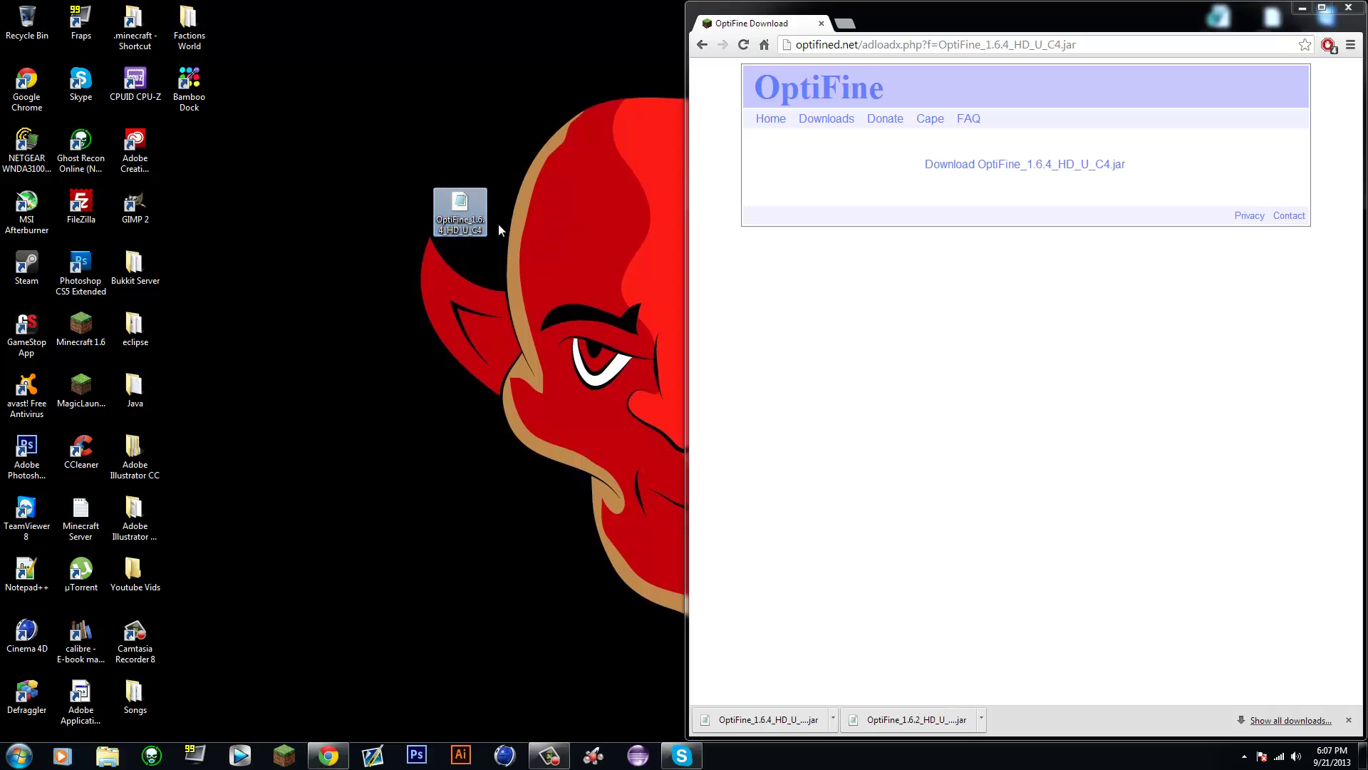
# Step: Run the jar with Java(TM) Platform SE binary and install OptiFine HD Ultra C4
pyautogui.rightClick(461, 211)
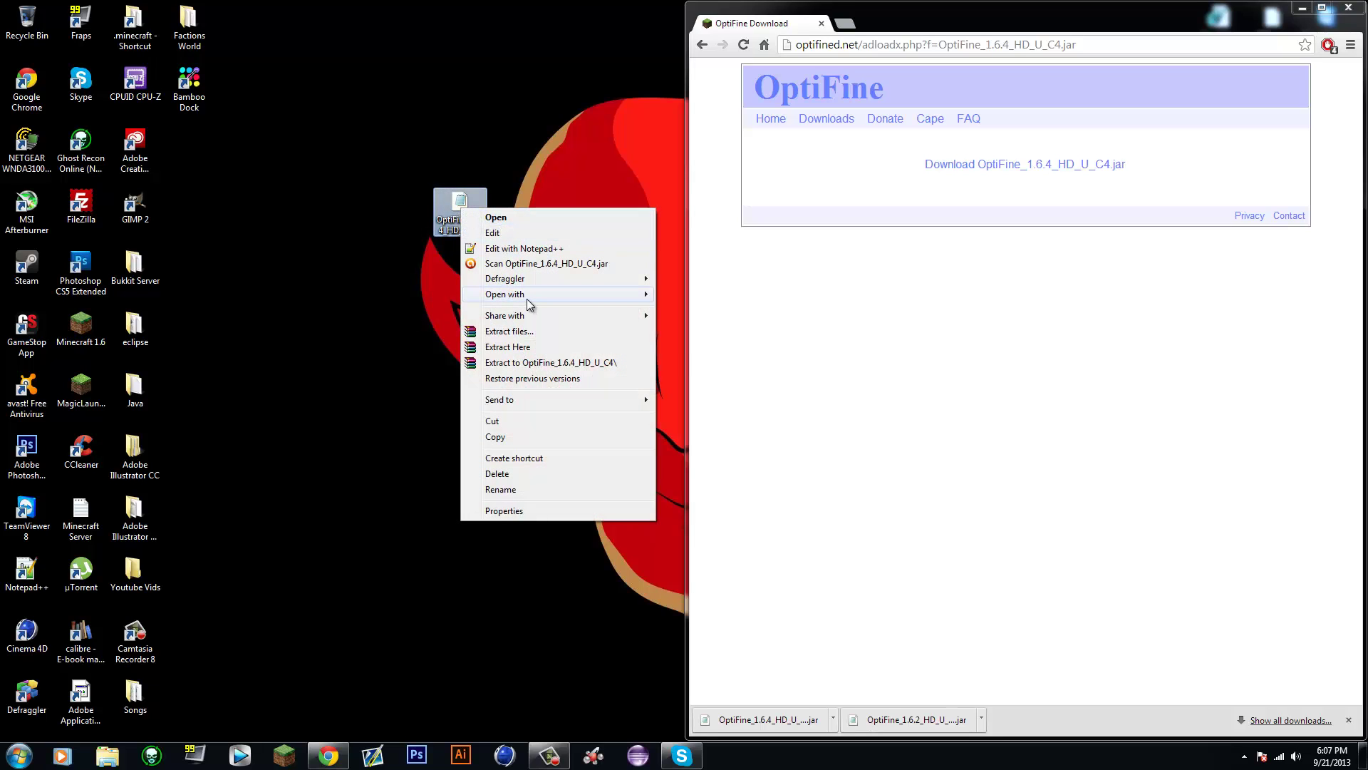
pyautogui.moveTo(545, 295)
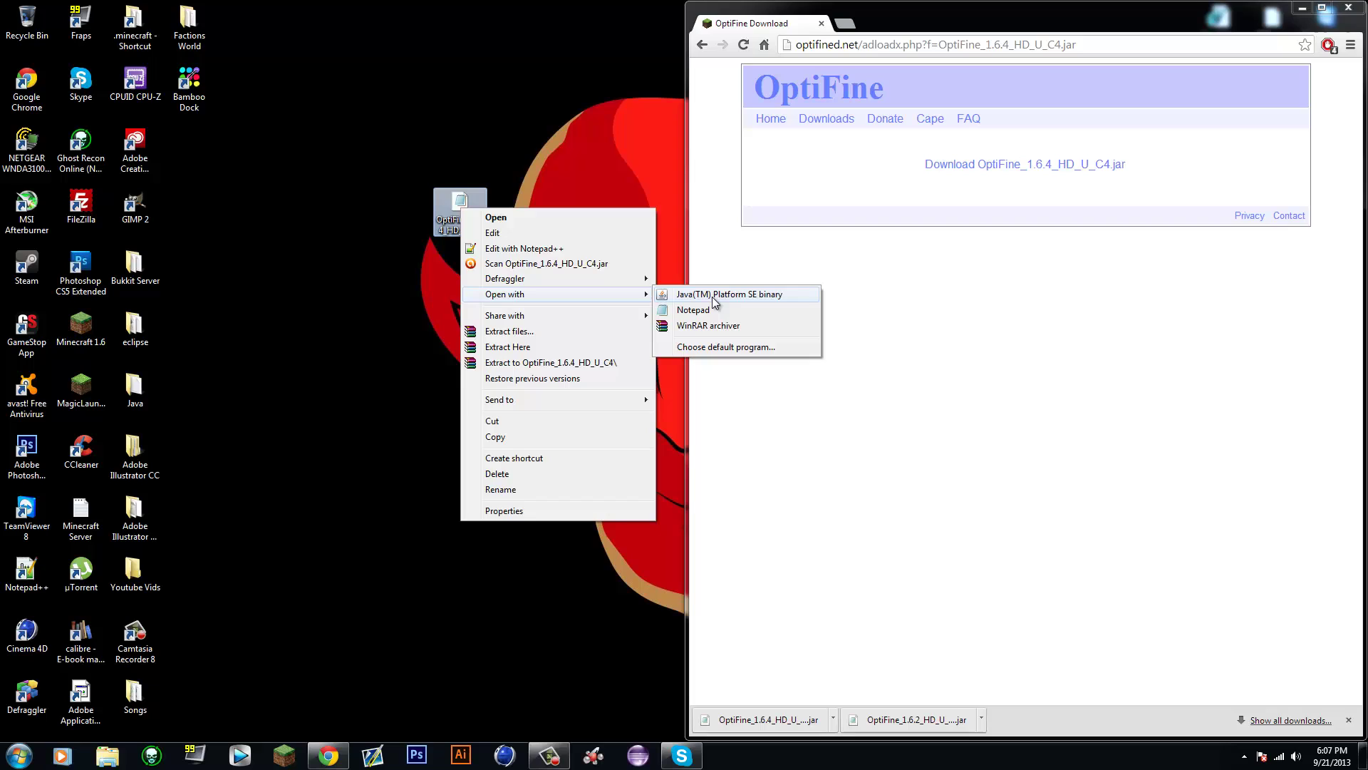
pyautogui.click(714, 296)
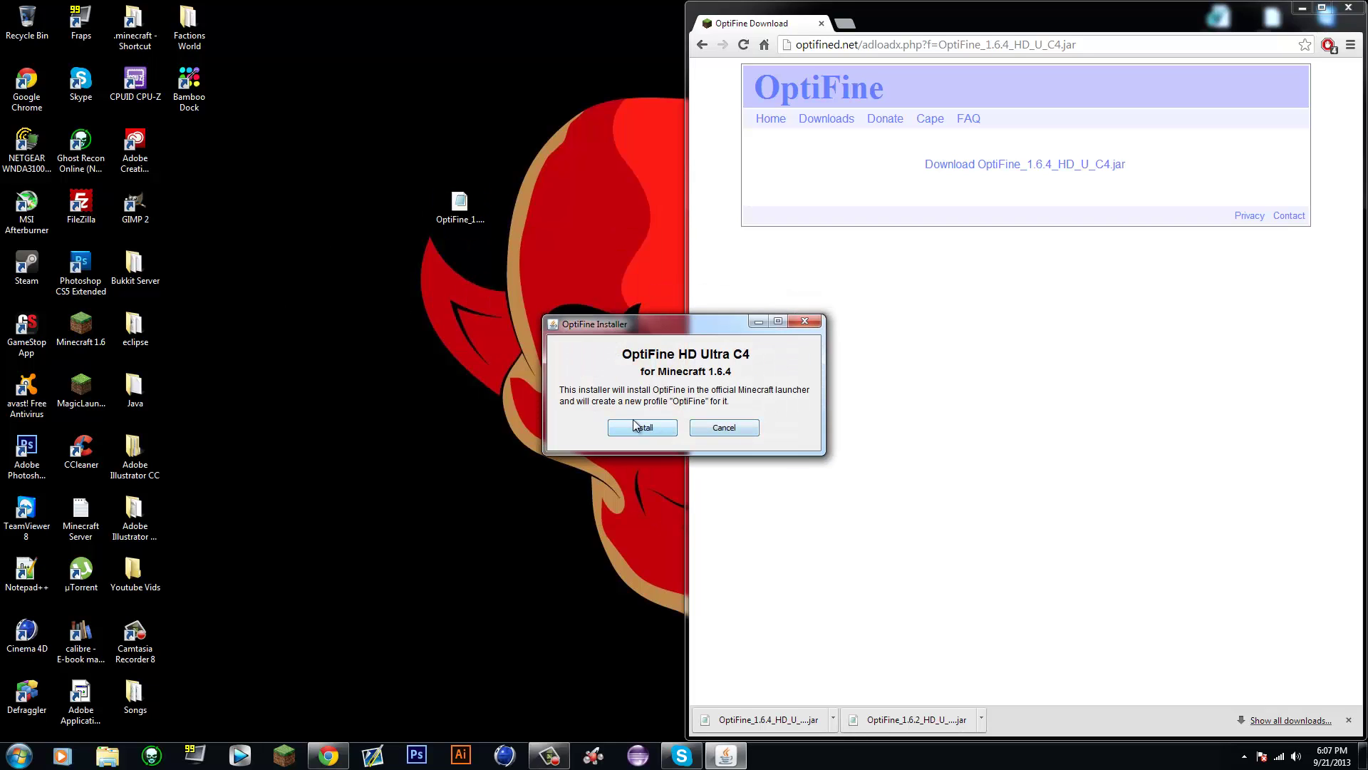
pyautogui.moveTo(610, 323); pyautogui.dragTo(499, 273)
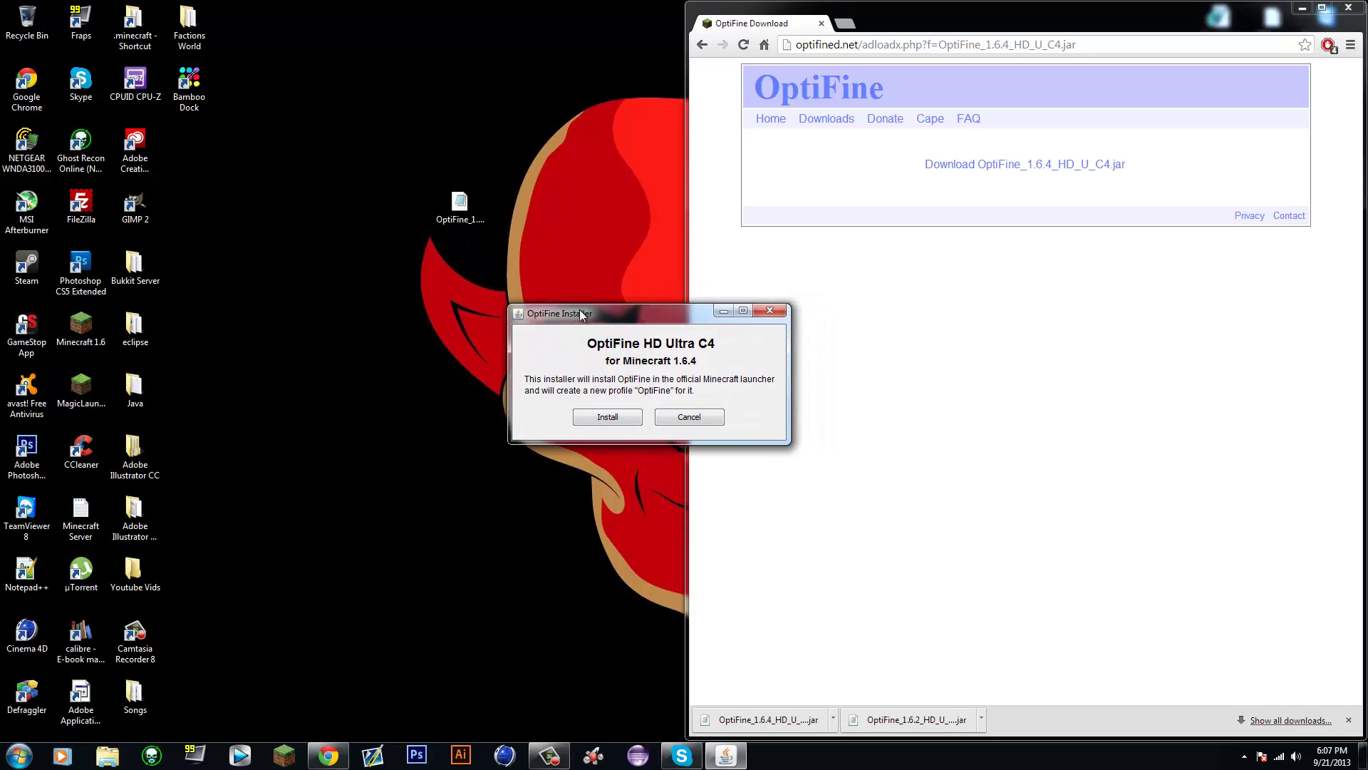
pyautogui.click(530, 380)
pyautogui.click(683, 393)
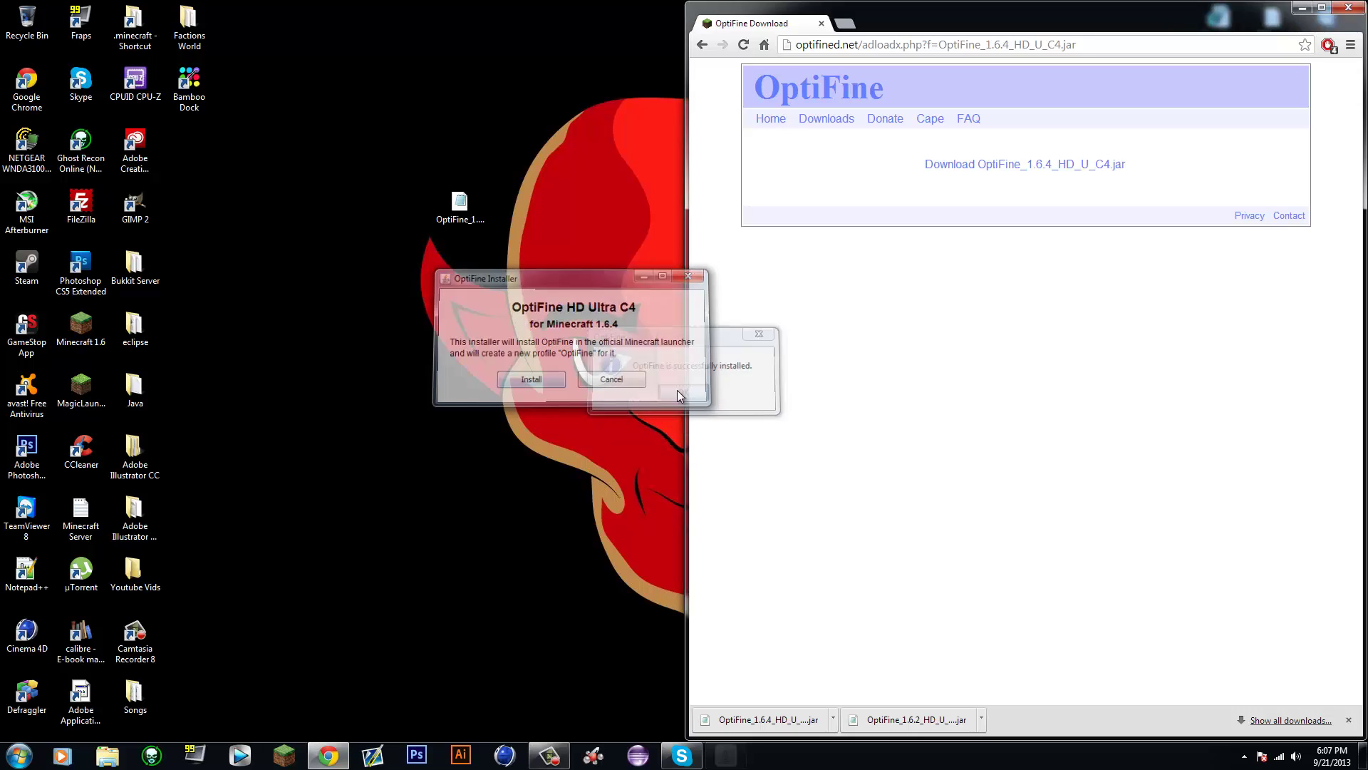
# Step: Launch Minecraft 1.6.4 from the Minecraft Launcher with the OptiFine profile
pyautogui.click(285, 754)
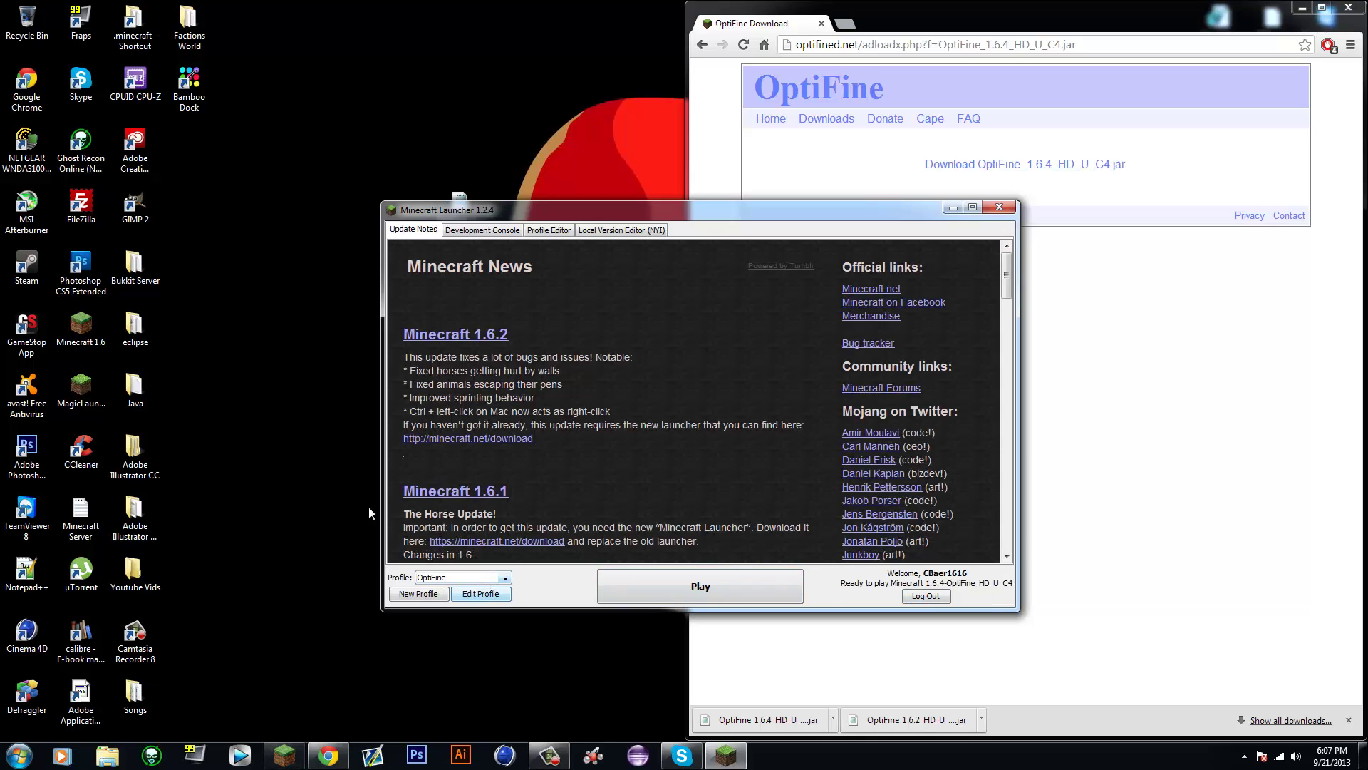
pyautogui.click(478, 580)
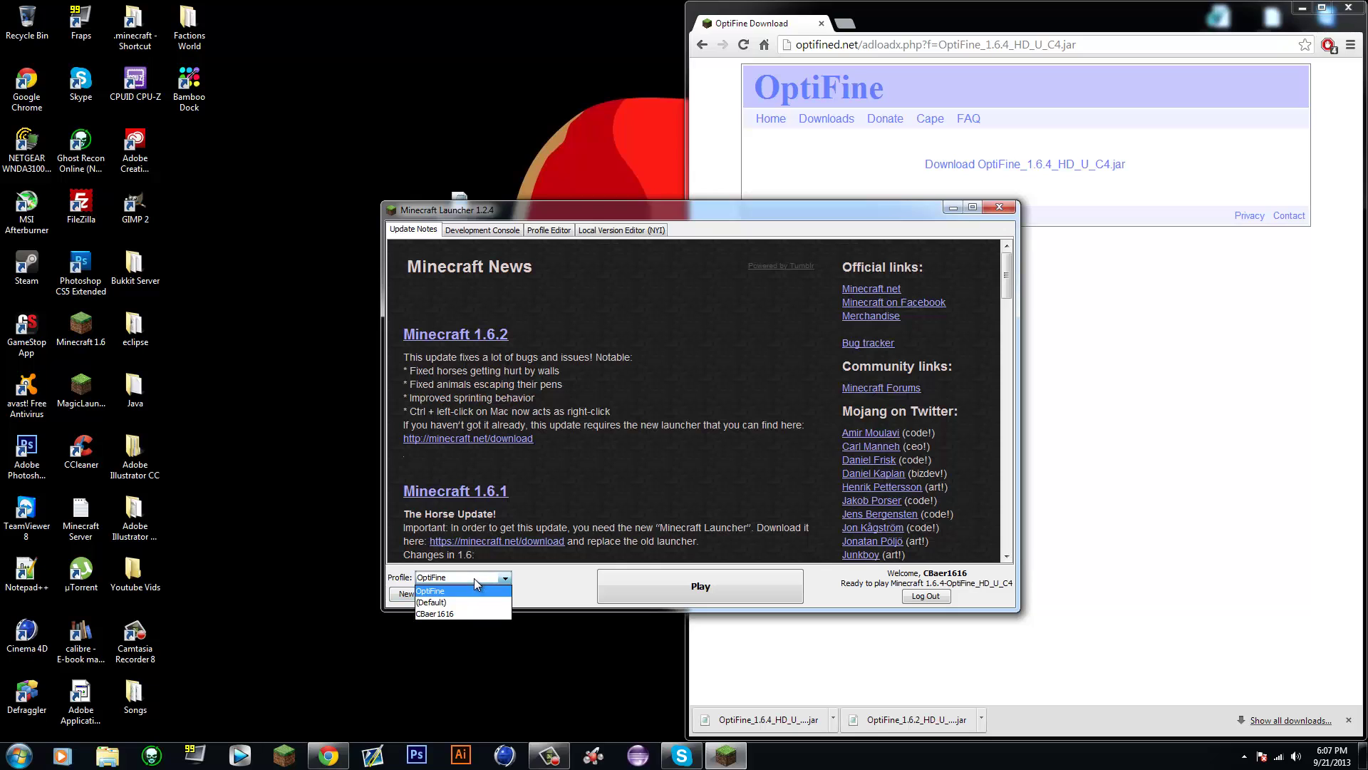
pyautogui.click(472, 576)
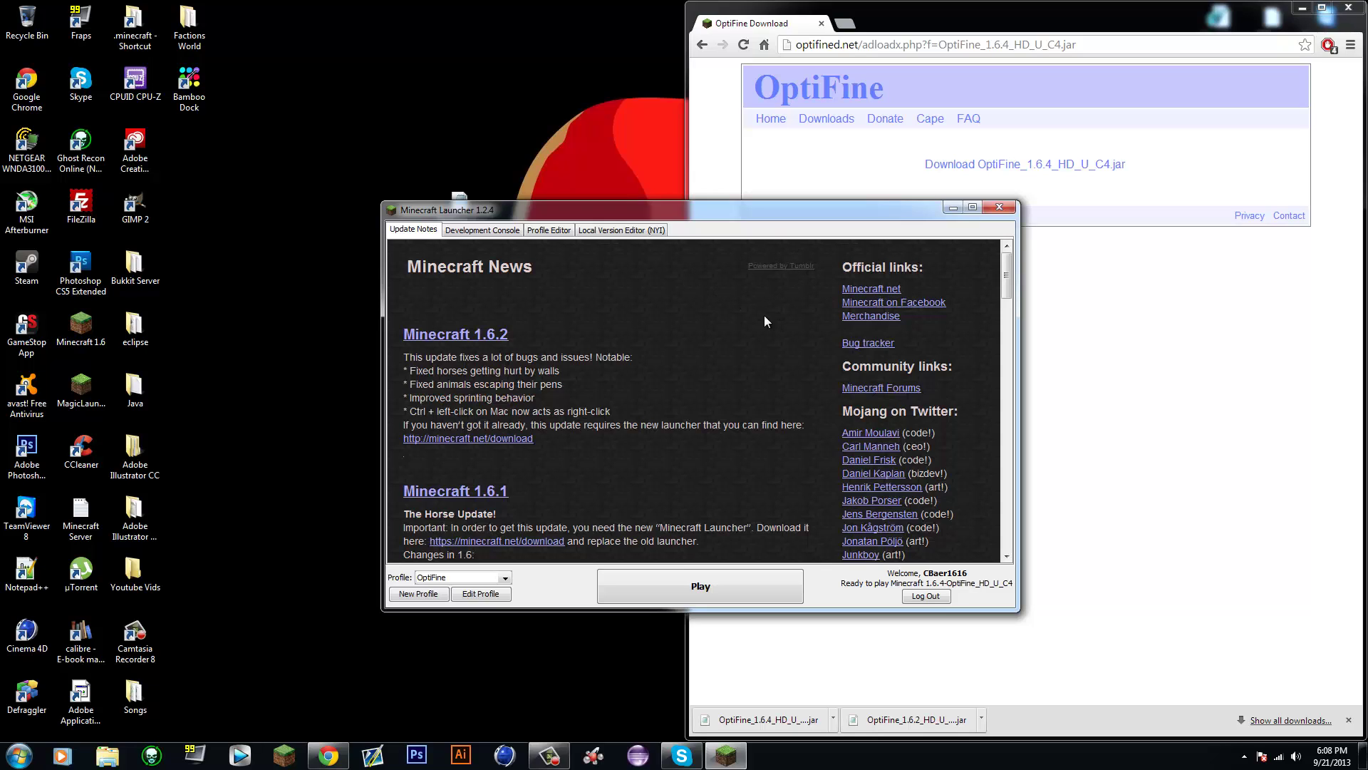
pyautogui.click(734, 595)
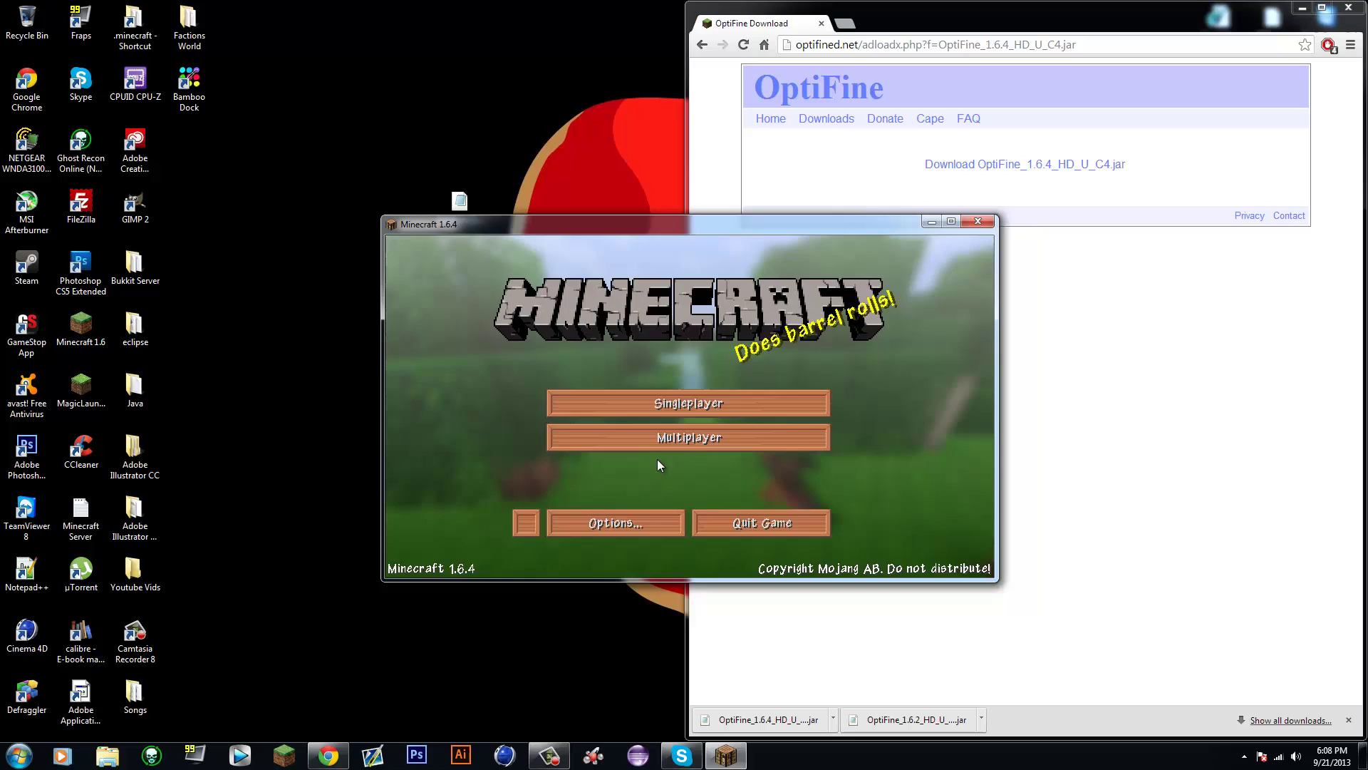
# Step: Load a world from the Singleplayer list
pyautogui.click(673, 441)
pyautogui.click(855, 551)
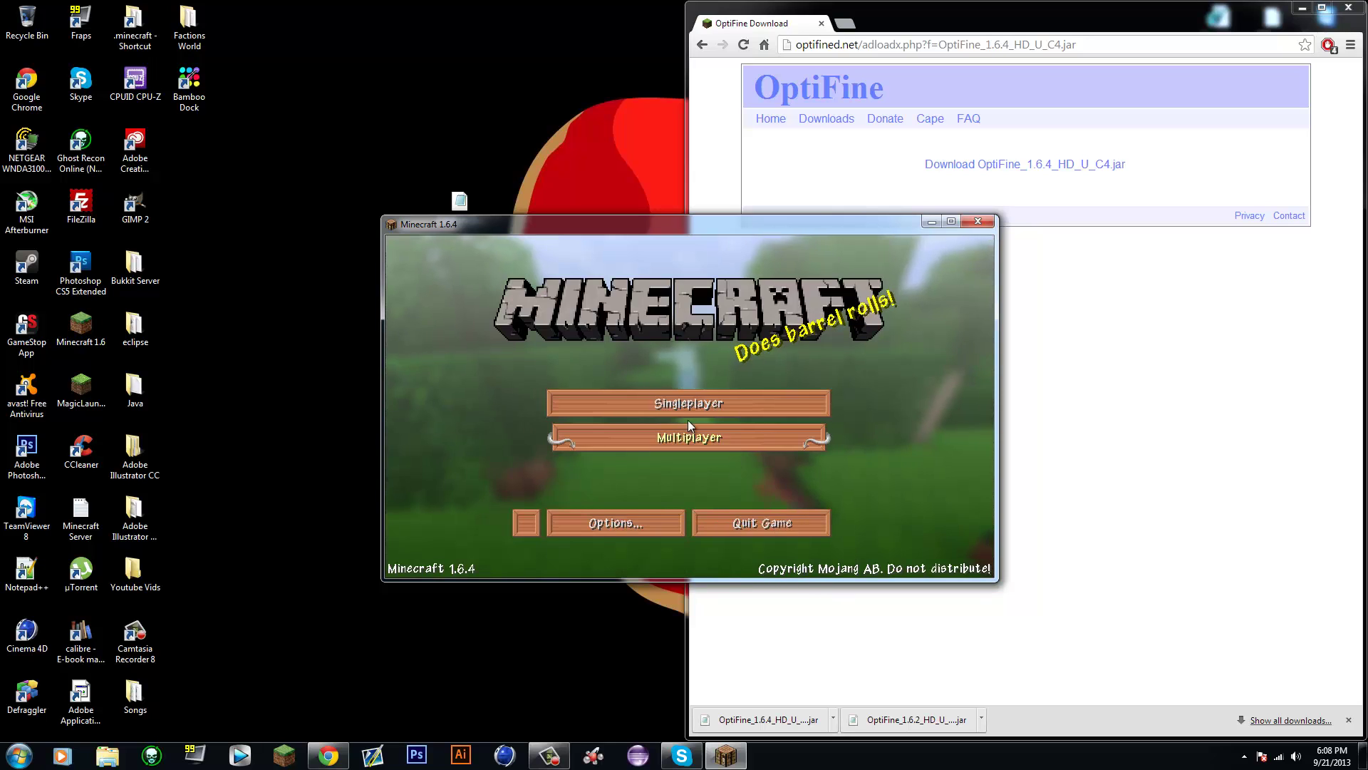
pyautogui.click(687, 404)
pyautogui.doubleClick(614, 396)
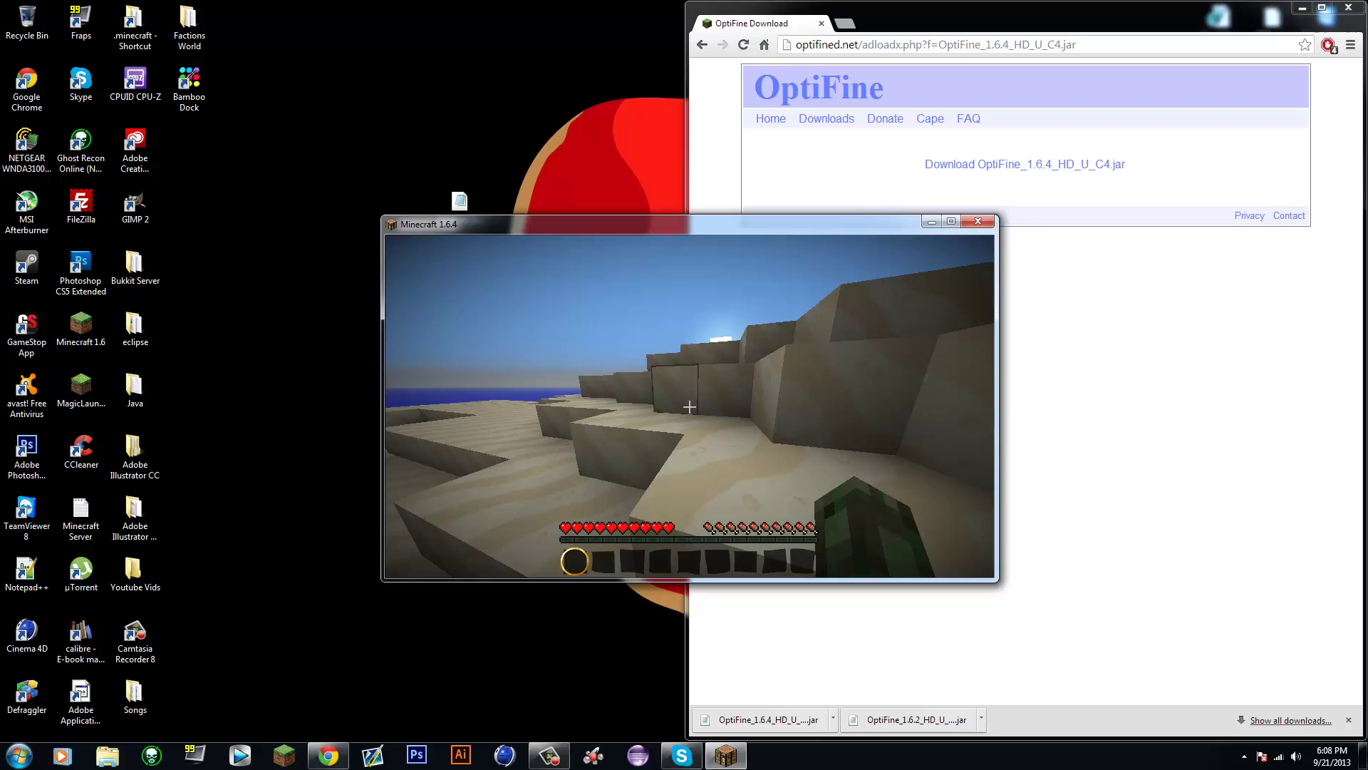
pyautogui.press('Escape')
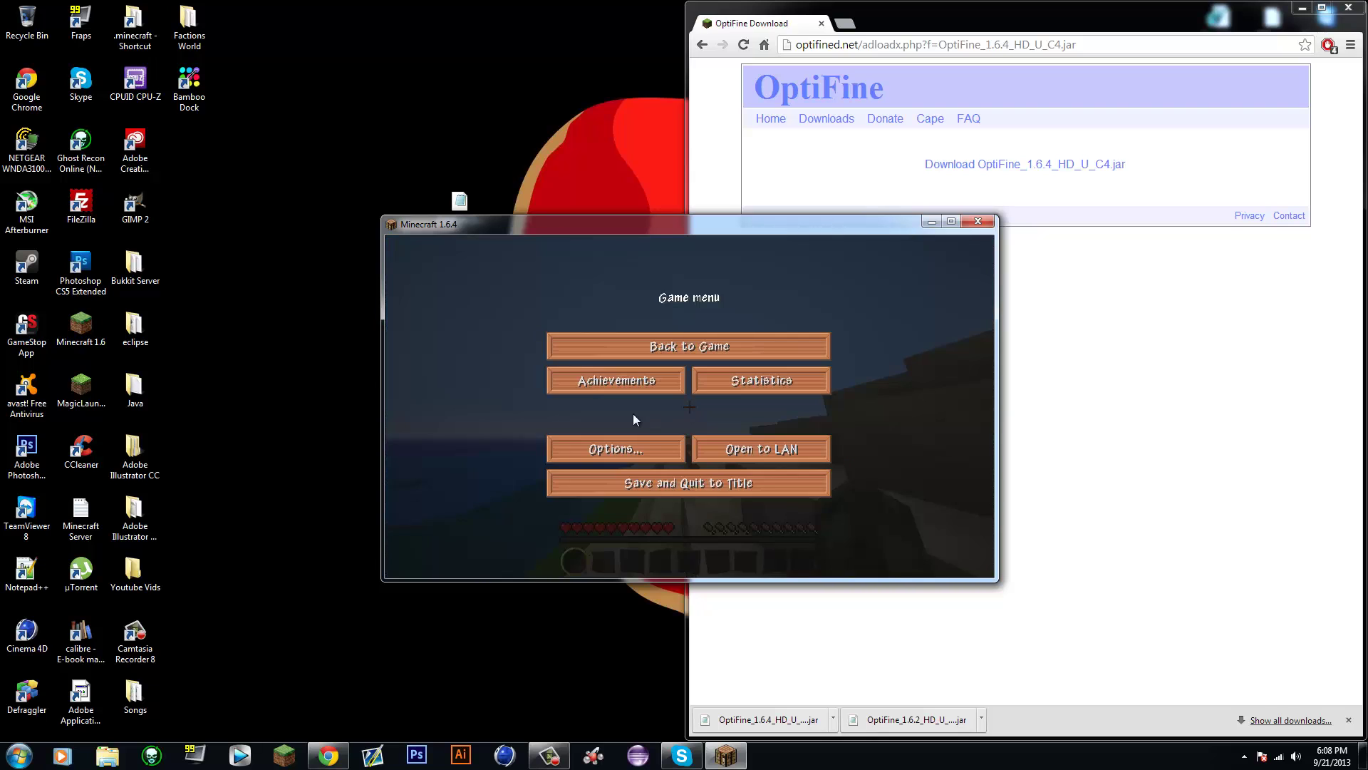
pyautogui.click(605, 450)
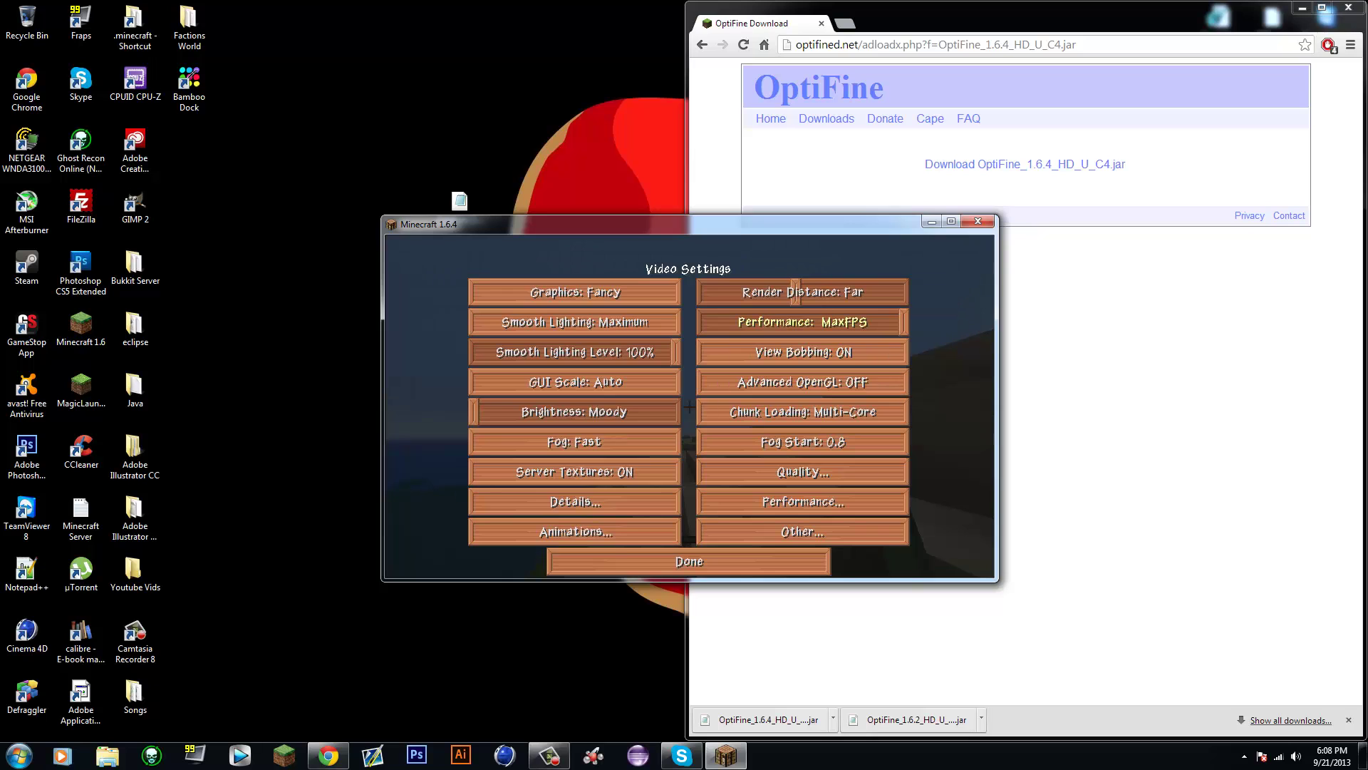
pyautogui.press('Escape')
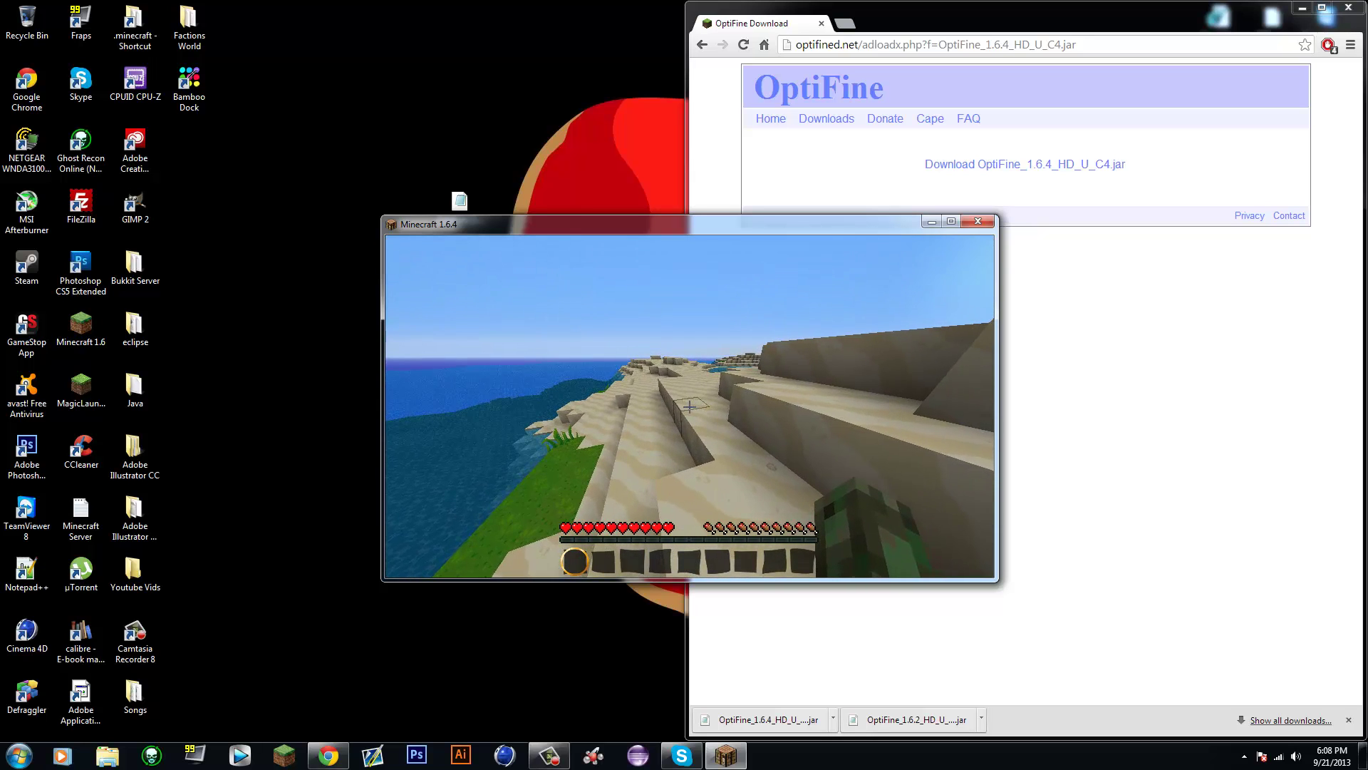